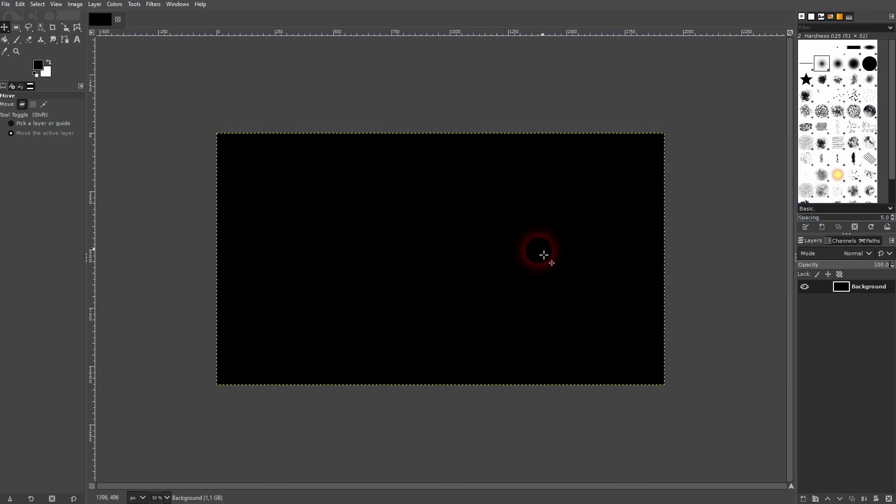
Step: Set the foreground colour to blue 2a43af and bucket-fill the black canvas with it
{"action": "left_click", "coordinate": [38, 65]}
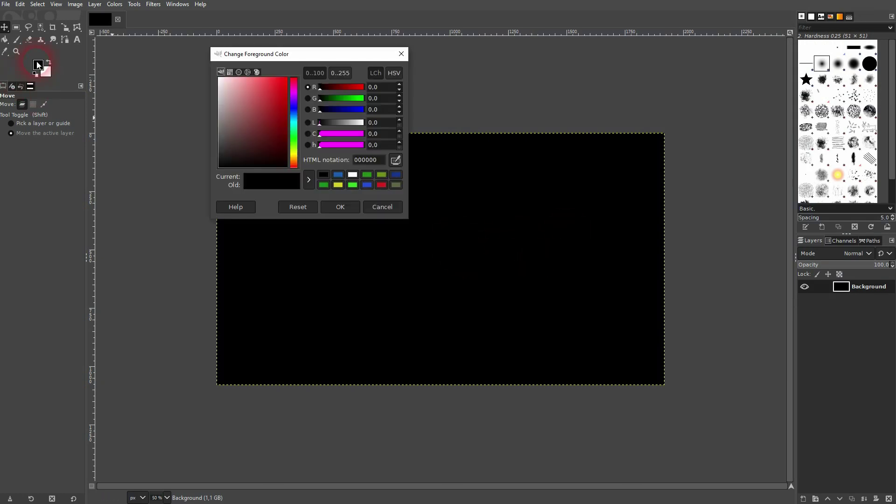
{"action": "left_click", "coordinate": [268, 117]}
{"action": "left_click", "coordinate": [296, 113]}
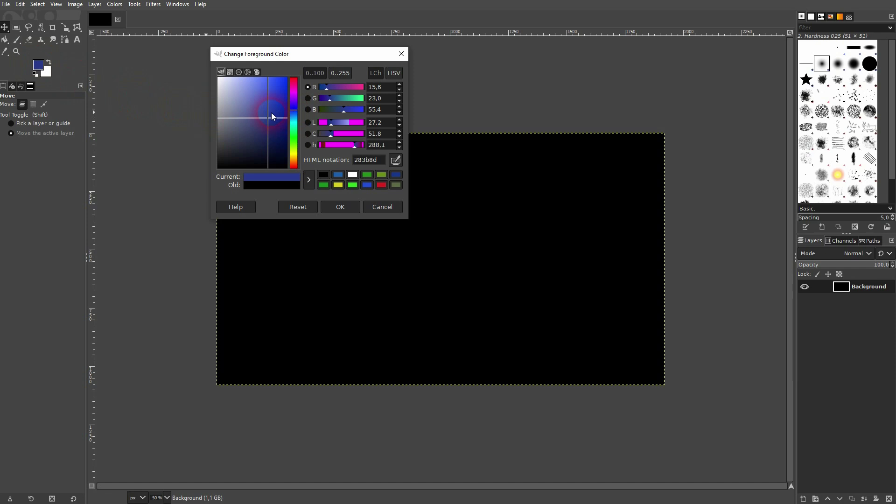
{"action": "left_click_drag", "start_coordinate": [272, 114], "coordinate": [274, 108]}
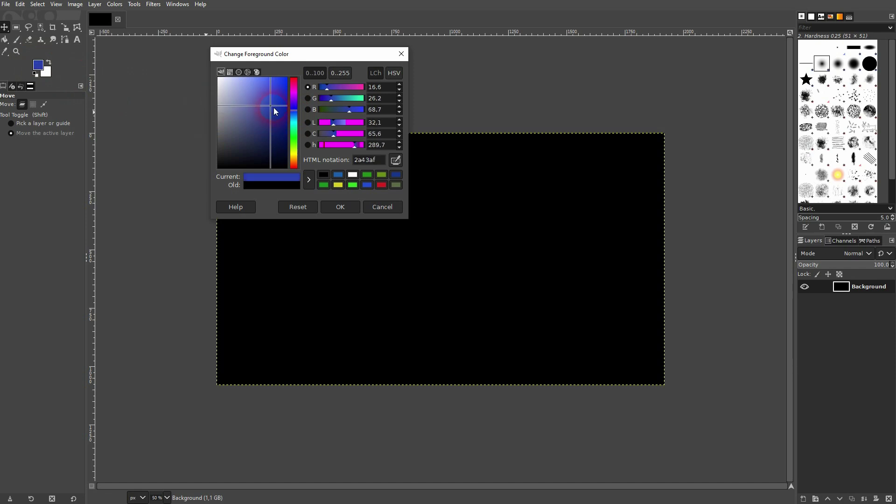
{"action": "left_click", "coordinate": [341, 207]}
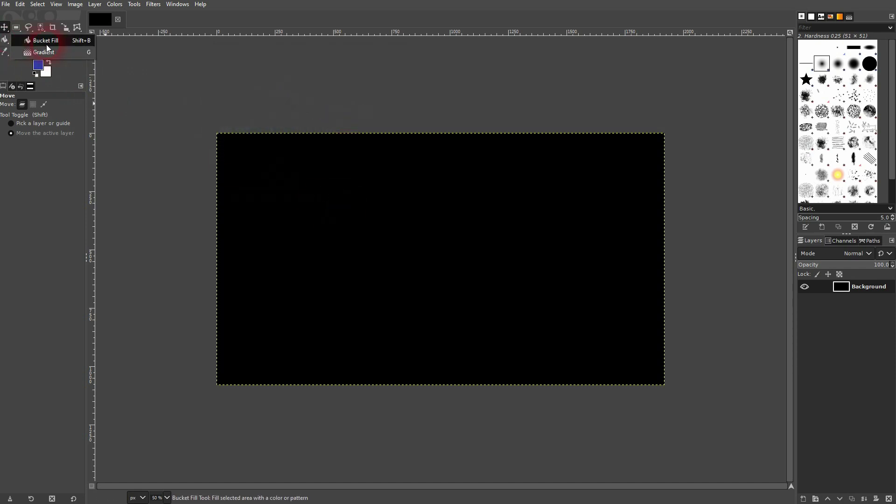
{"action": "left_click", "coordinate": [5, 40]}
{"action": "left_click", "coordinate": [500, 320]}
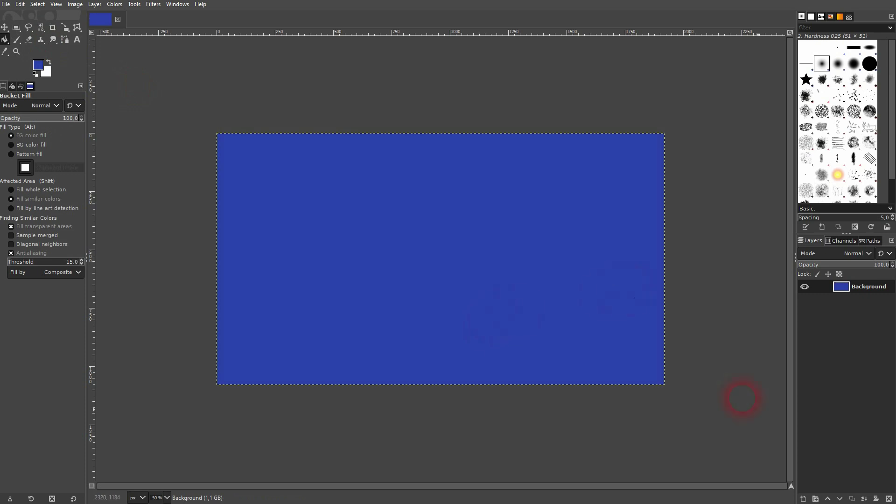
Step: Add a transparent layer named 'line' and hide the Background layer
{"action": "left_click", "coordinate": [804, 499]}
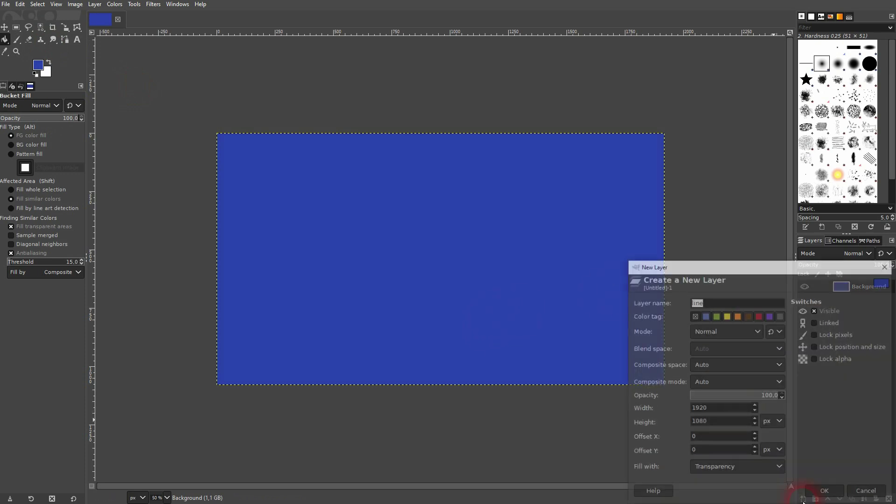
{"action": "left_click", "coordinate": [780, 468]}
{"action": "left_click", "coordinate": [750, 444]}
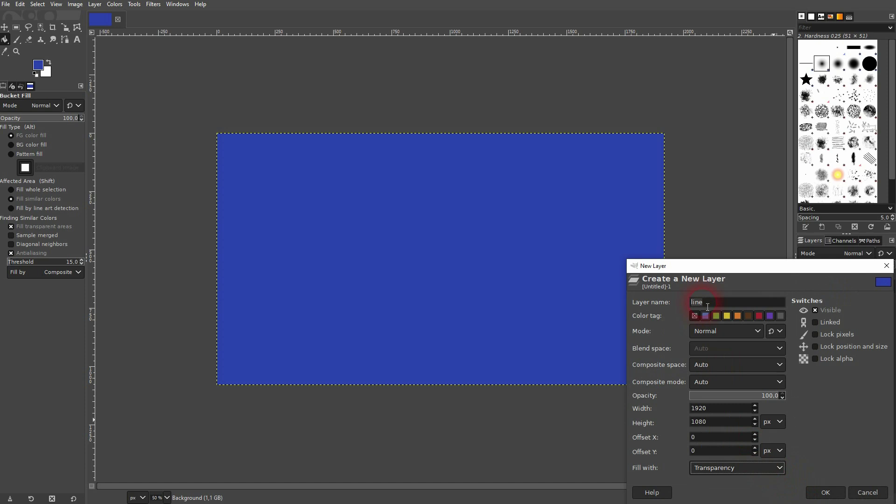
{"action": "double_click", "coordinate": [705, 302]}
{"action": "left_click", "coordinate": [826, 493]}
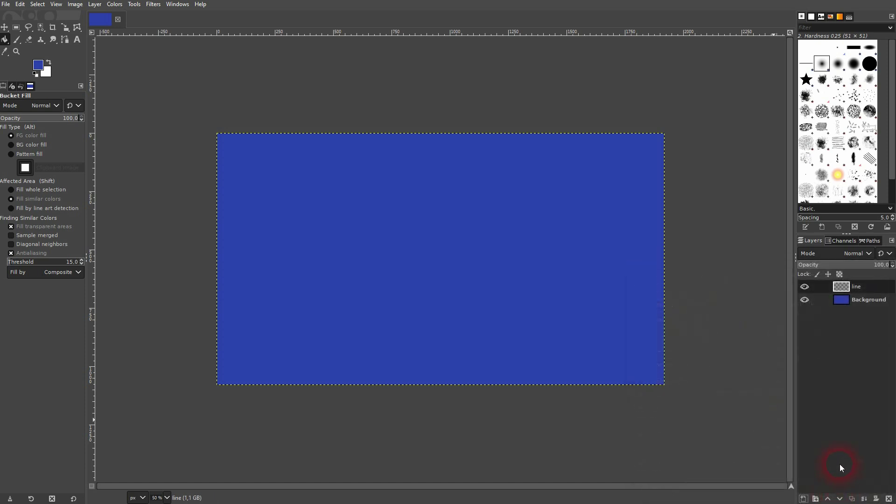
{"action": "left_click", "coordinate": [804, 298]}
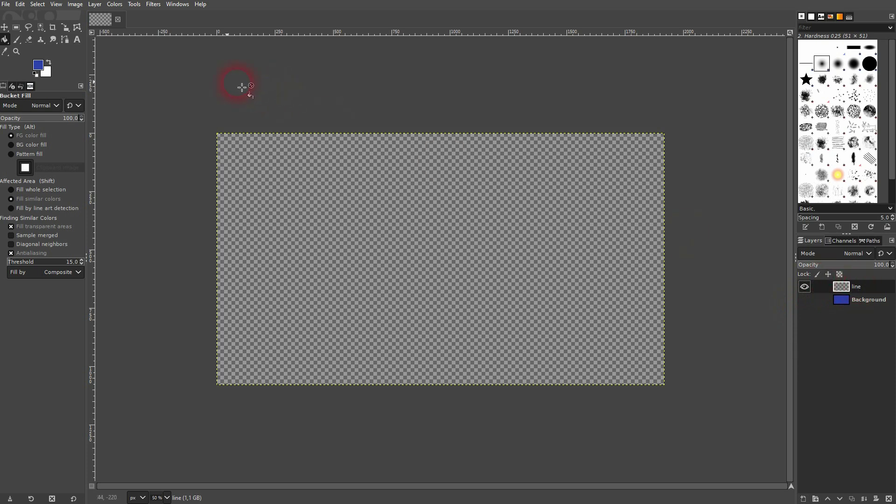
Step: Draw a vertical two-point path along a guide spanning the canvas
{"action": "left_click_drag", "start_coordinate": [91, 91], "coordinate": [338, 109]}
{"action": "left_click", "coordinate": [65, 40]}
{"action": "left_click", "coordinate": [366, 119]}
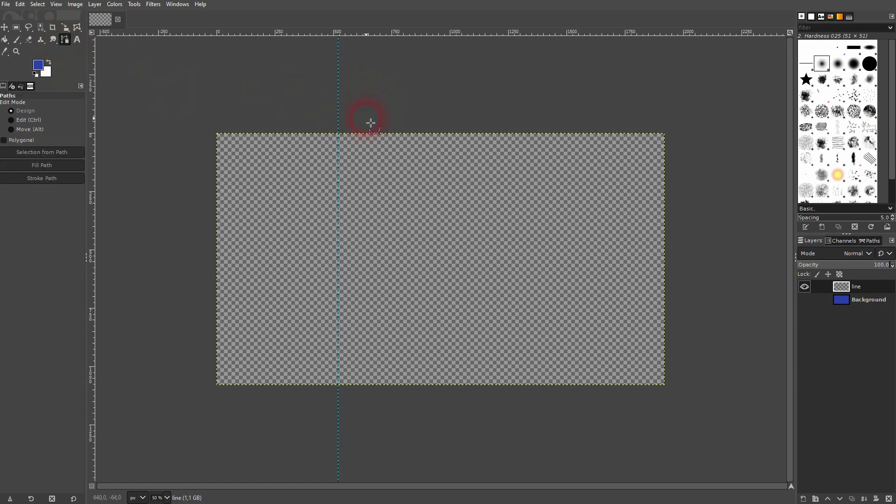
{"action": "left_click", "coordinate": [369, 401]}
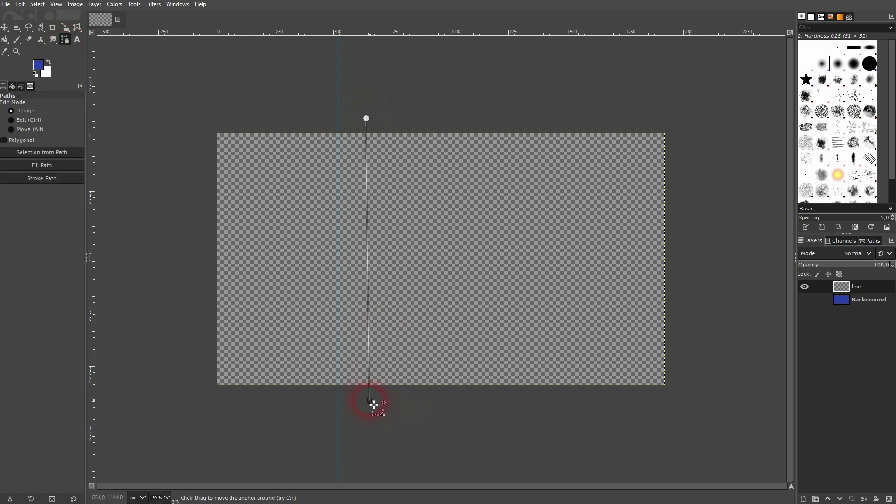
{"action": "left_click_drag", "start_coordinate": [369, 401], "coordinate": [339, 411]}
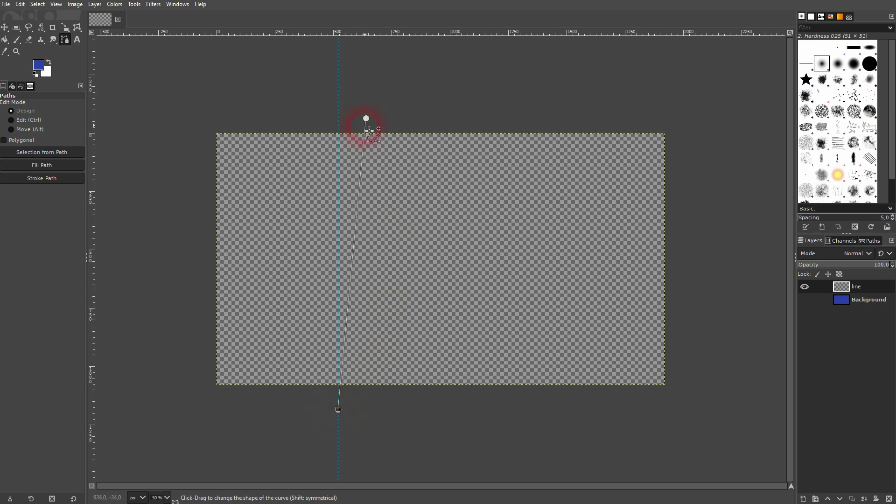
{"action": "left_click_drag", "start_coordinate": [366, 119], "coordinate": [339, 117]}
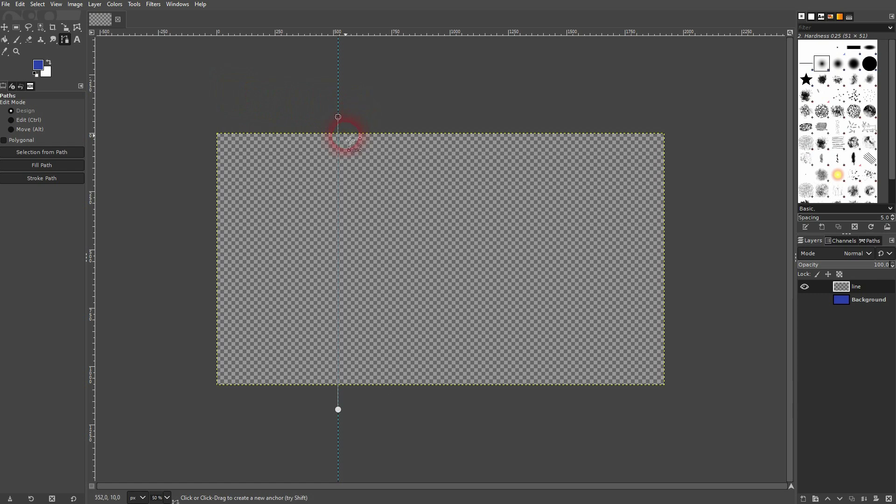
{"action": "right_click", "coordinate": [340, 133]}
Step: Stroke the path as a 15 px blue line on the line layer
{"action": "mouse_move", "coordinate": [385, 175]}
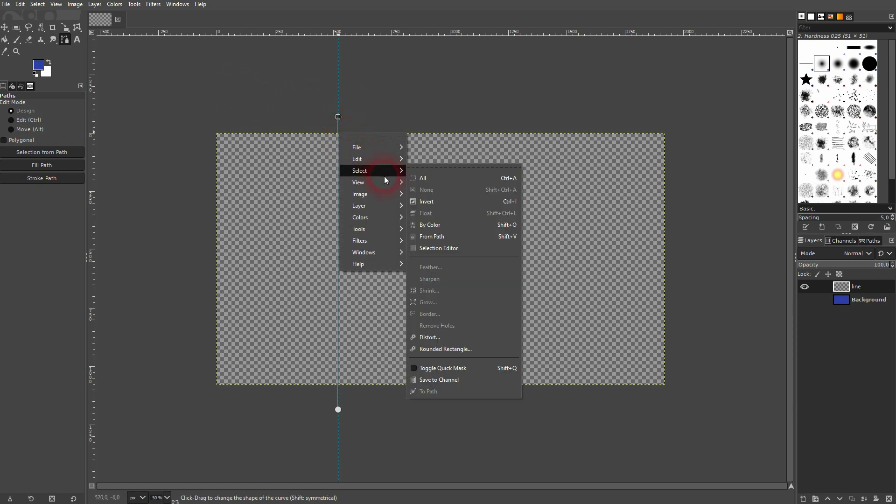
{"action": "left_click", "coordinate": [469, 237]}
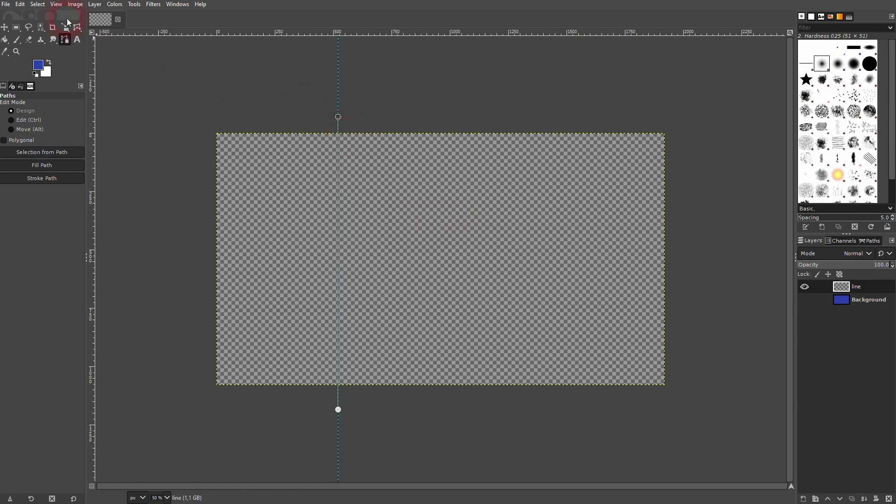
{"action": "left_click", "coordinate": [24, 5]}
{"action": "left_click", "coordinate": [76, 256]}
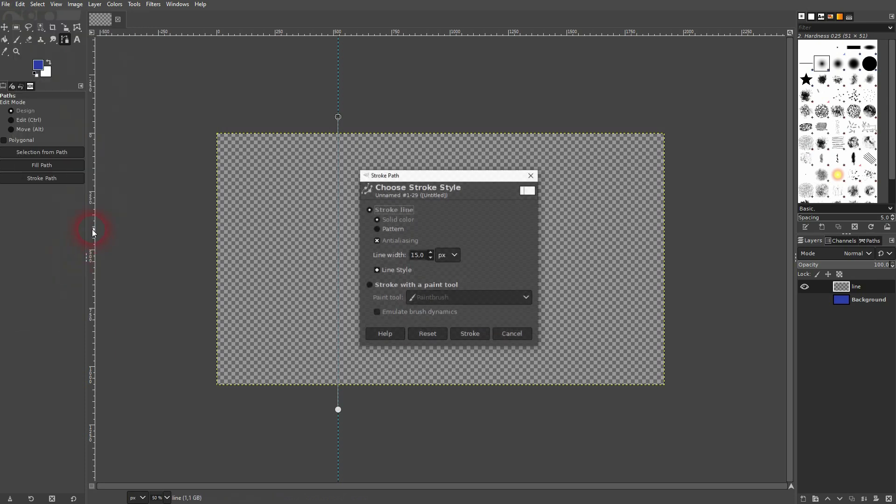
{"action": "left_click_drag", "start_coordinate": [422, 176], "coordinate": [504, 127]}
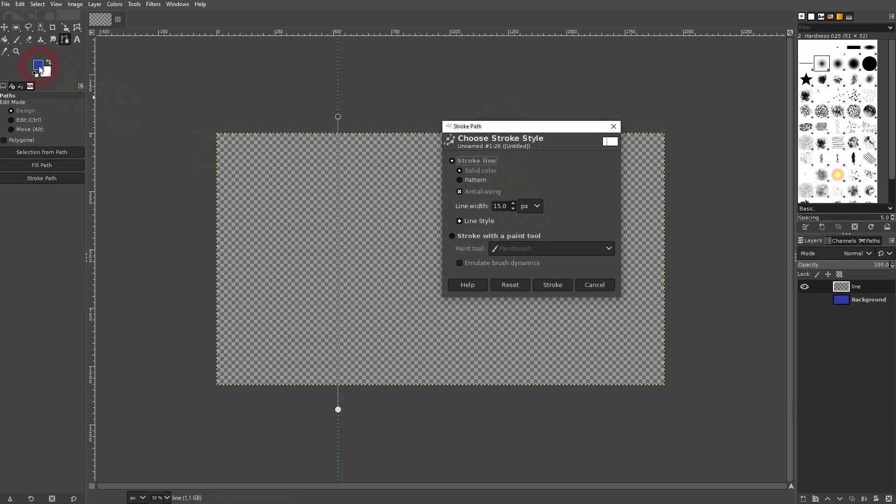
{"action": "left_click_drag", "start_coordinate": [512, 208], "coordinate": [477, 210]}
{"action": "left_click", "coordinate": [556, 285]}
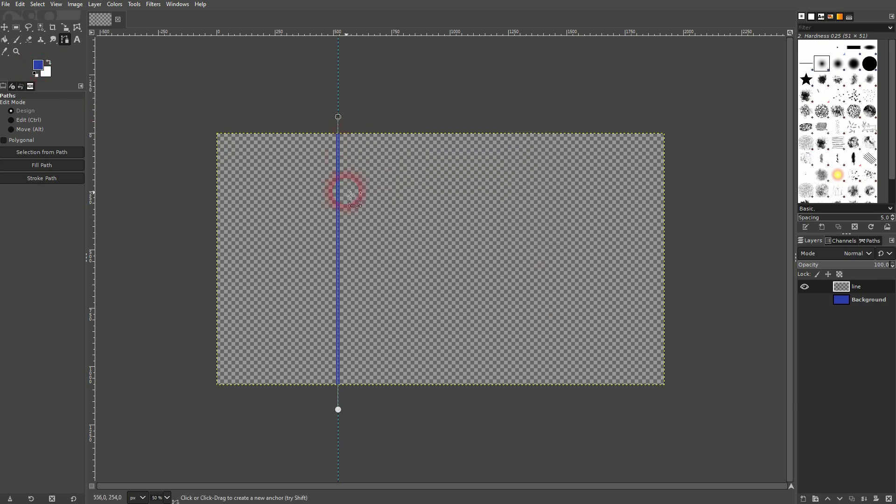
Step: Remove all guides from the image
{"action": "left_click", "coordinate": [82, 7]}
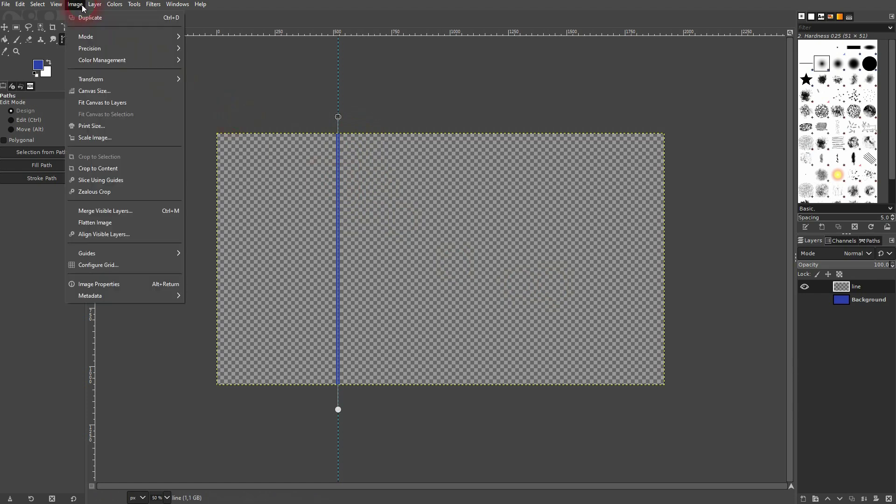
{"action": "mouse_move", "coordinate": [146, 254]}
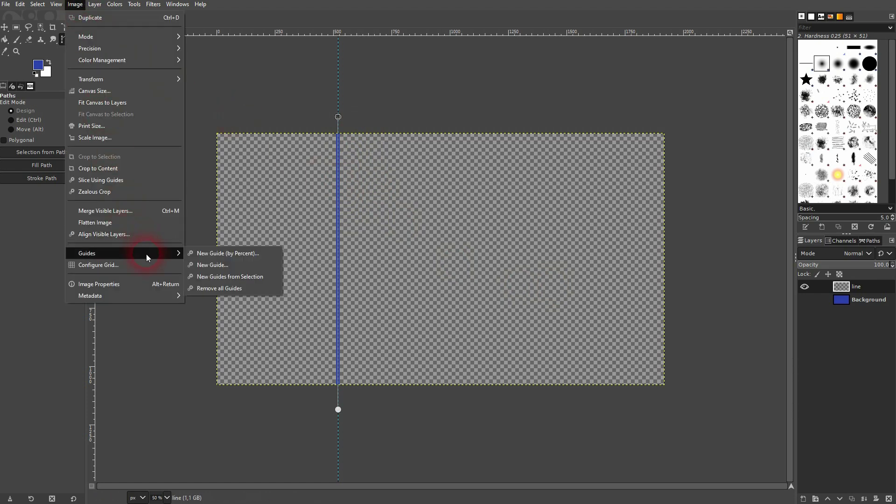
{"action": "left_click", "coordinate": [238, 288]}
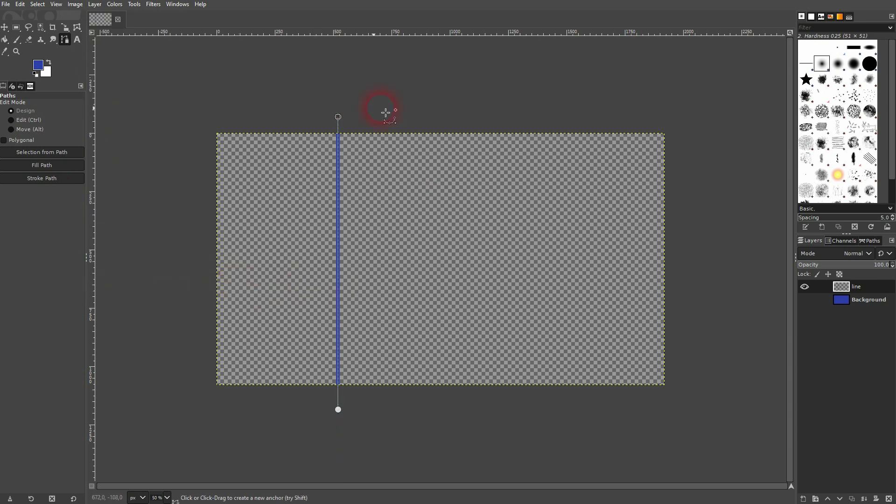
{"action": "left_click", "coordinate": [8, 28]}
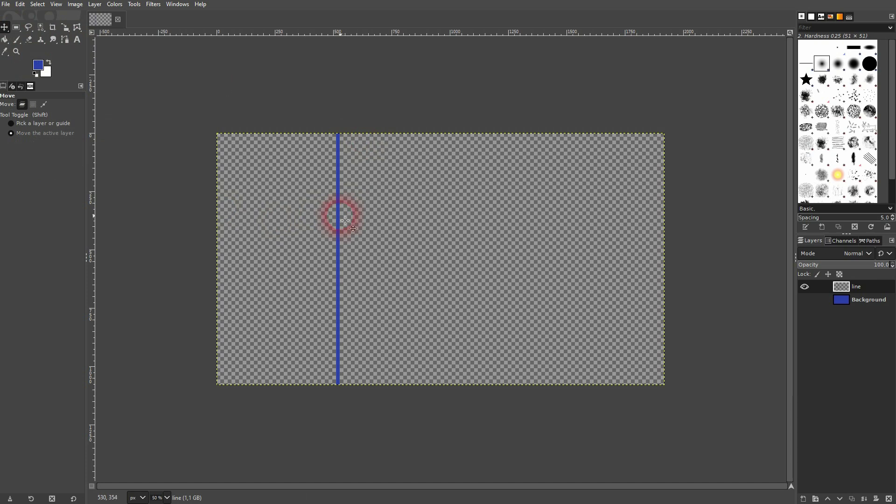
Step: Open the Waves filter and adjust the wave centre, period and aspect ratio
{"action": "left_click", "coordinate": [152, 5]}
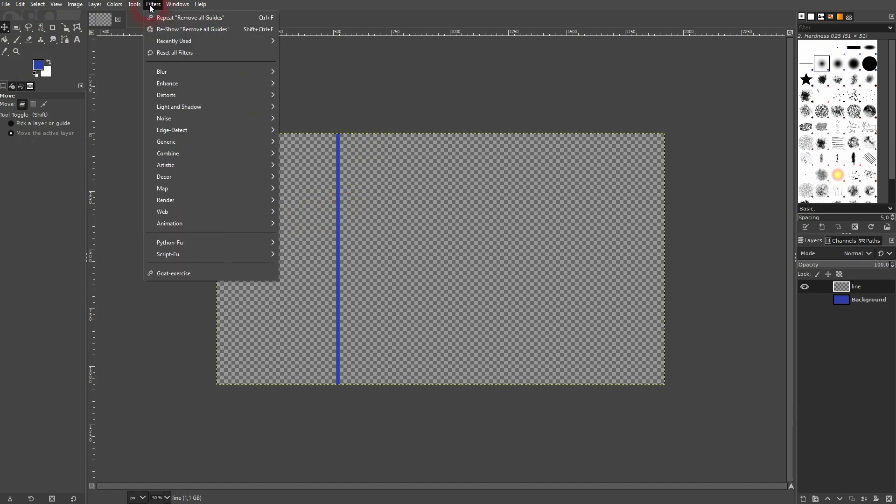
{"action": "mouse_move", "coordinate": [203, 94]}
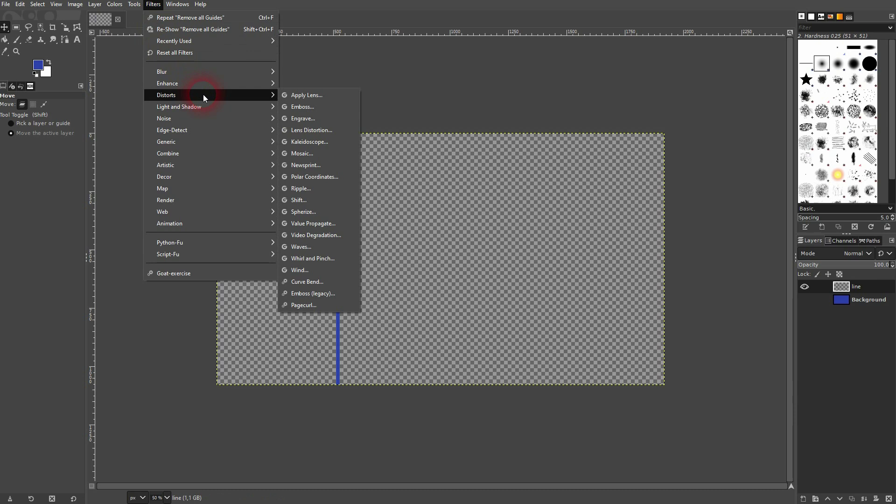
{"action": "left_click", "coordinate": [312, 247]}
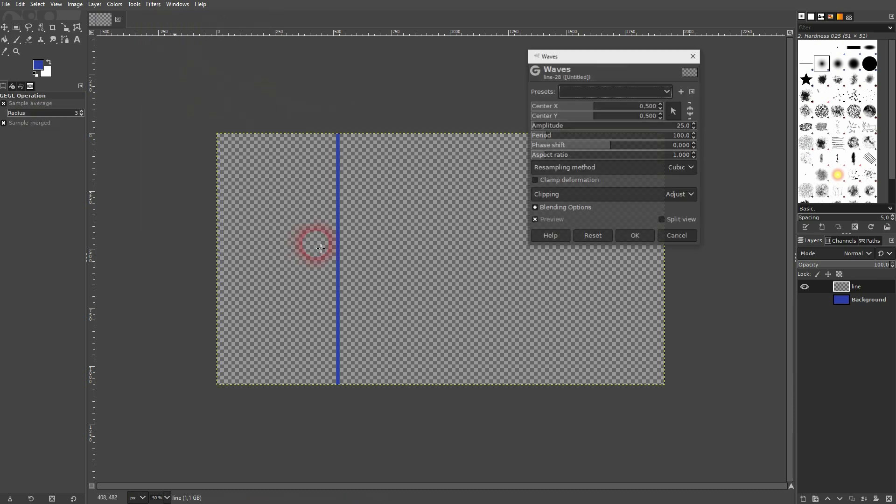
{"action": "left_click", "coordinate": [549, 221]}
{"action": "left_click", "coordinate": [549, 220]}
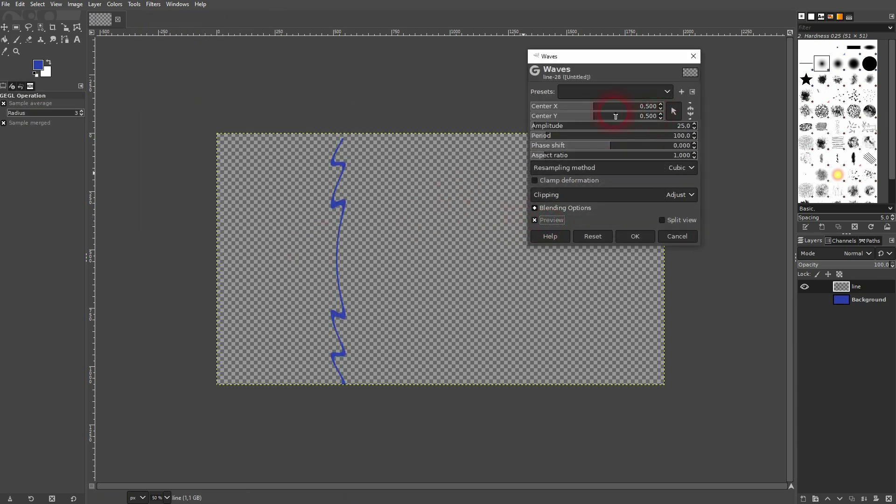
{"action": "left_click_drag", "start_coordinate": [594, 114], "coordinate": [536, 117]}
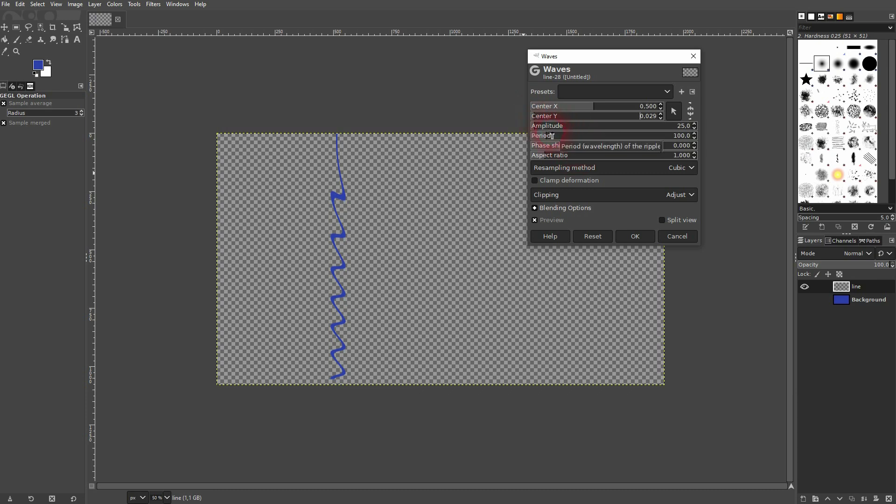
{"action": "left_click_drag", "start_coordinate": [552, 136], "coordinate": [600, 147]}
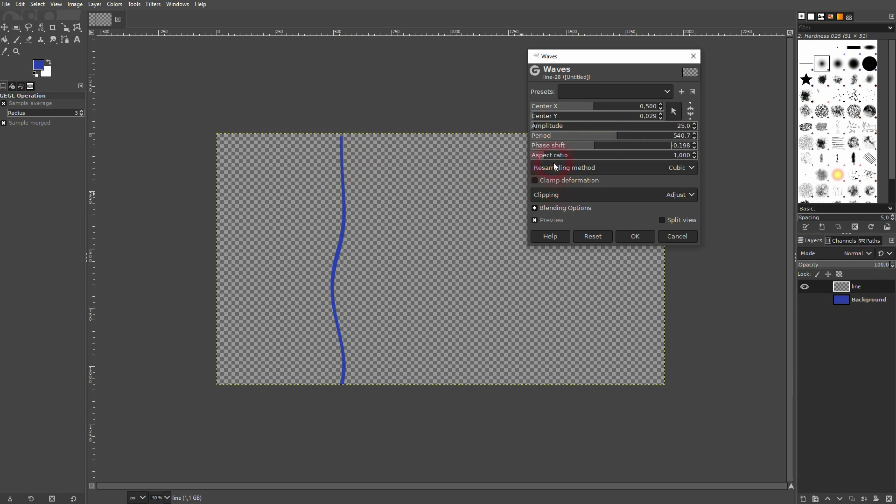
{"action": "left_click_drag", "start_coordinate": [549, 159], "coordinate": [626, 141]}
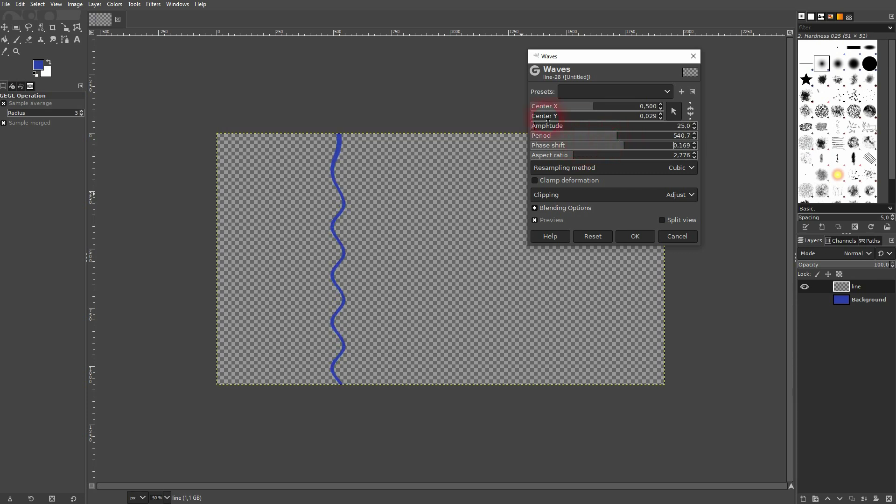
Step: Set the wave amplitude to 17.4 and apply the waves to the line
{"action": "mouse_move", "coordinate": [544, 127]}
{"action": "left_mouse_down"}
{"action": "mouse_move", "coordinate": [581, 124]}
{"action": "mouse_move", "coordinate": [534, 127]}
{"action": "left_mouse_up"}
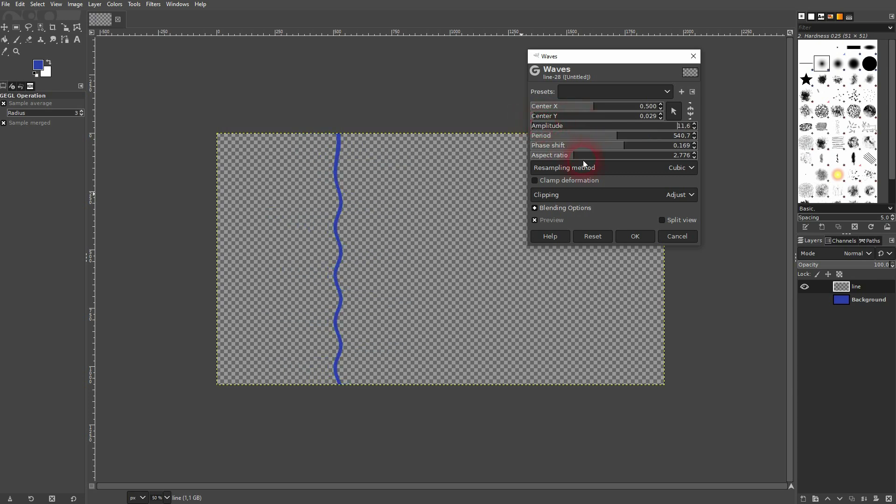
{"action": "left_click", "coordinate": [538, 127]}
{"action": "left_click", "coordinate": [560, 126]}
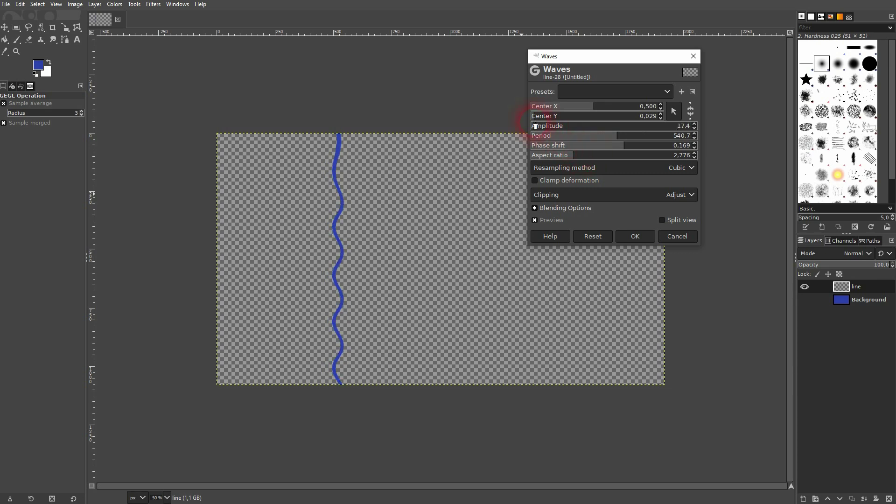
{"action": "left_click", "coordinate": [633, 193]}
{"action": "left_click", "coordinate": [647, 236]}
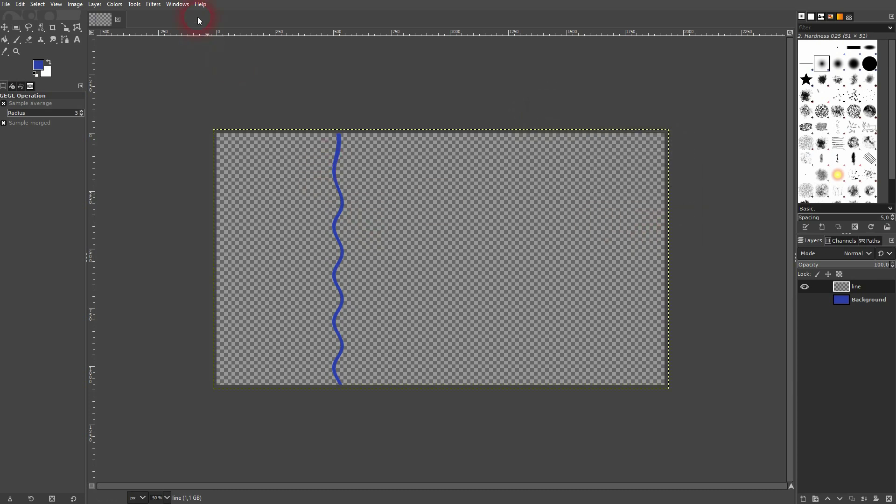
Step: Add a default drop shadow (offset 20, blur 10) to the line and show the background
{"action": "left_click", "coordinate": [153, 5]}
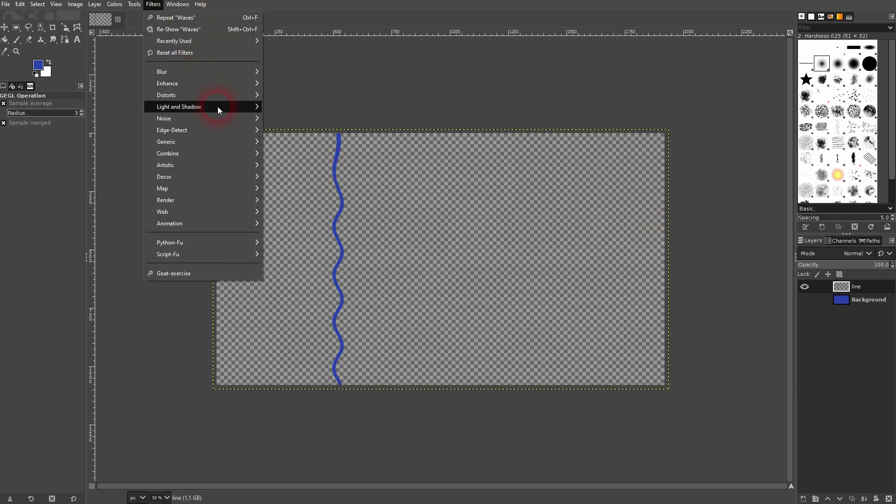
{"action": "mouse_move", "coordinate": [218, 106]}
{"action": "left_click", "coordinate": [312, 183]}
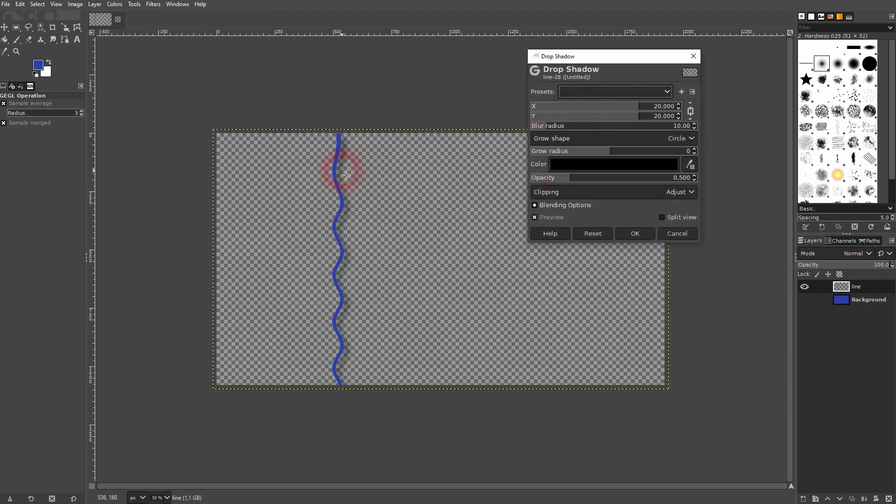
{"action": "left_click", "coordinate": [636, 234]}
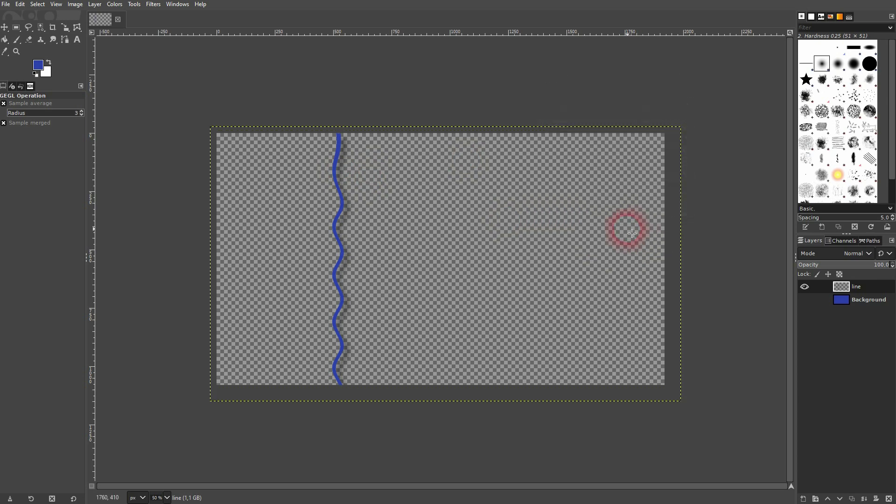
{"action": "left_click", "coordinate": [805, 300]}
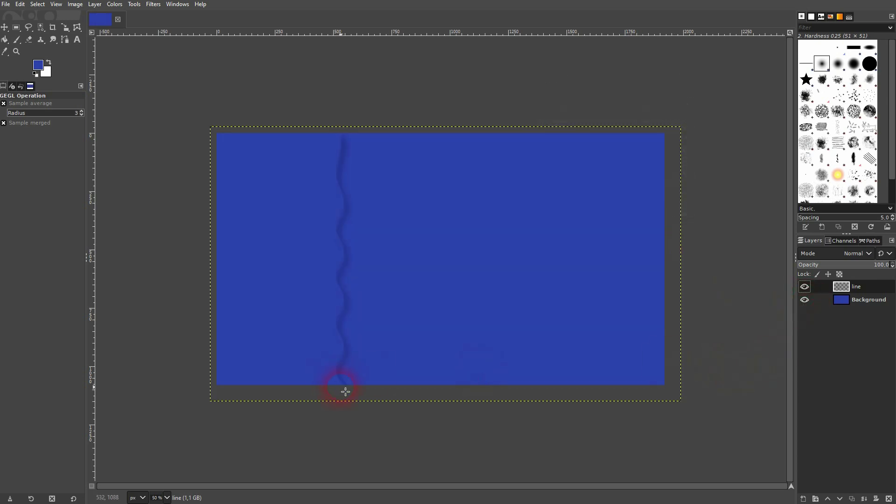
Step: Hide the background and scale the line layer around its centre to 2121×1238
{"action": "left_click", "coordinate": [805, 299]}
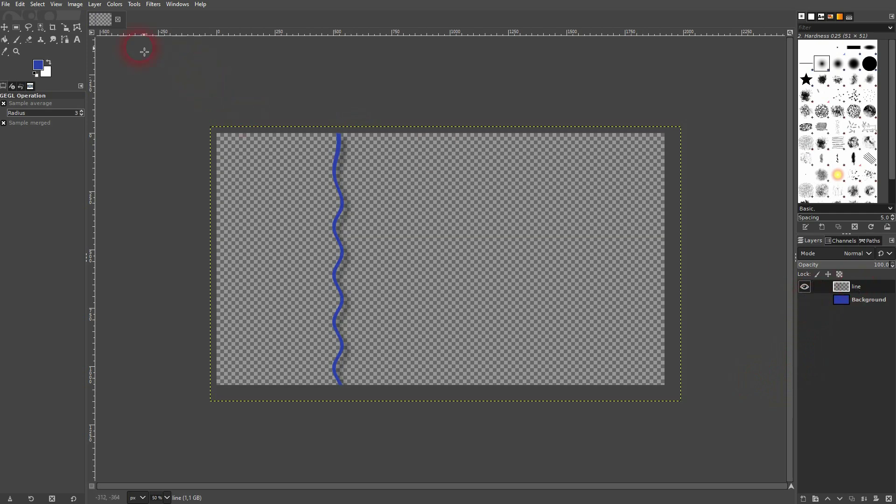
{"action": "left_click", "coordinate": [67, 29]}
{"action": "left_click", "coordinate": [108, 52]}
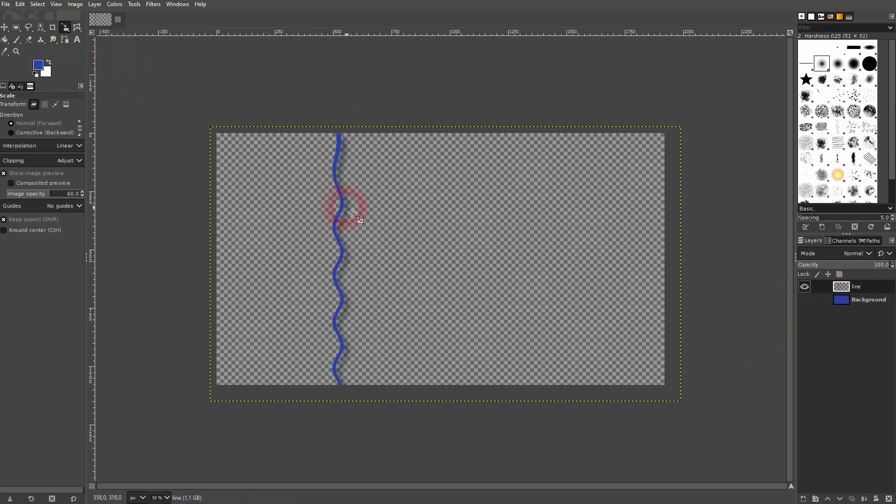
{"action": "left_click", "coordinate": [342, 205]}
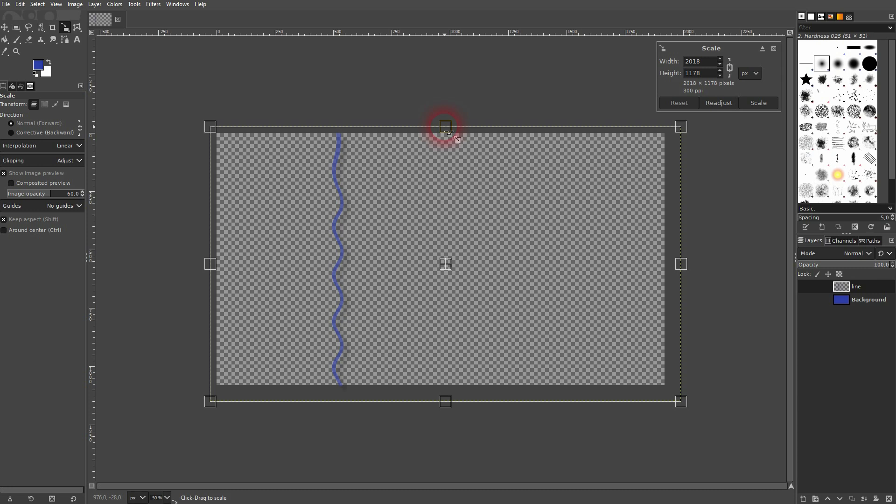
{"action": "left_click_drag", "start_coordinate": [449, 131], "coordinate": [442, 120]}
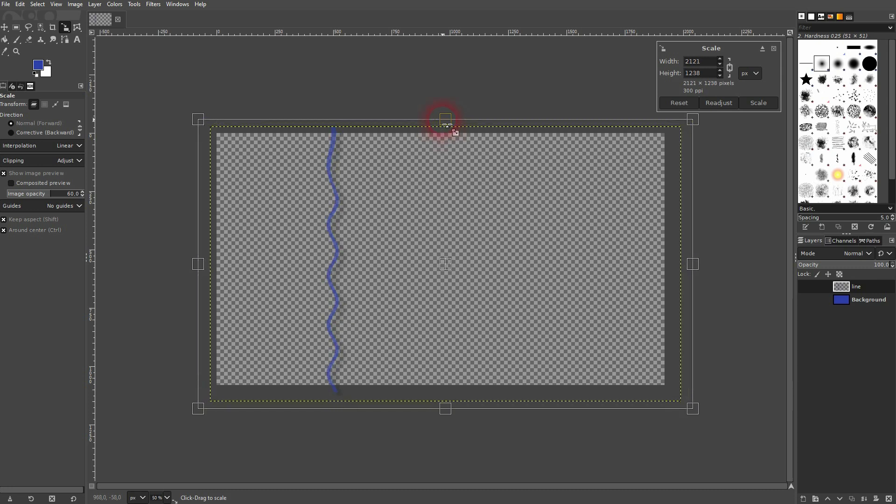
{"action": "left_click", "coordinate": [759, 103]}
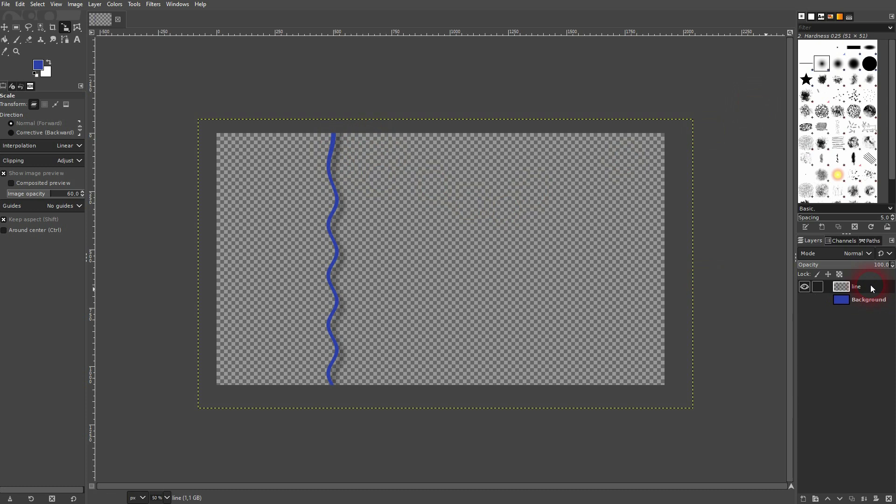
Step: Duplicate the line layer four times
{"action": "left_click", "coordinate": [852, 499]}
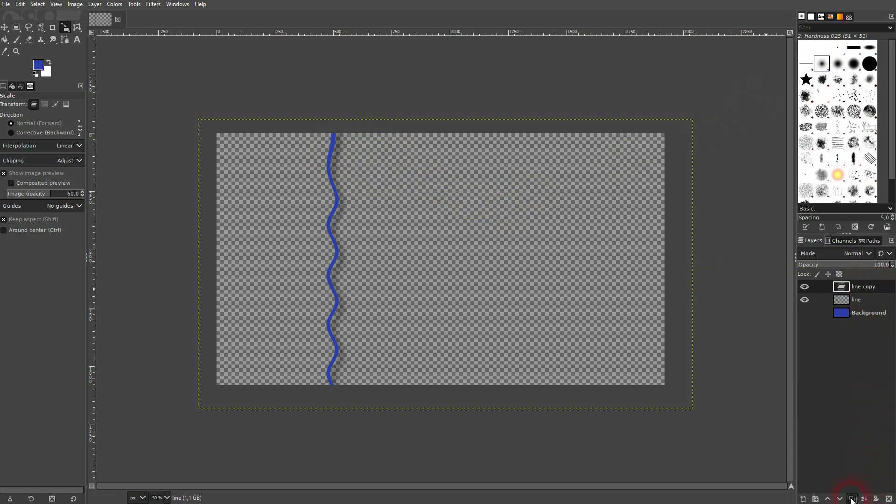
{"action": "left_click", "coordinate": [852, 500]}
{"action": "left_click", "coordinate": [852, 499]}
{"action": "left_click", "coordinate": [852, 499]}
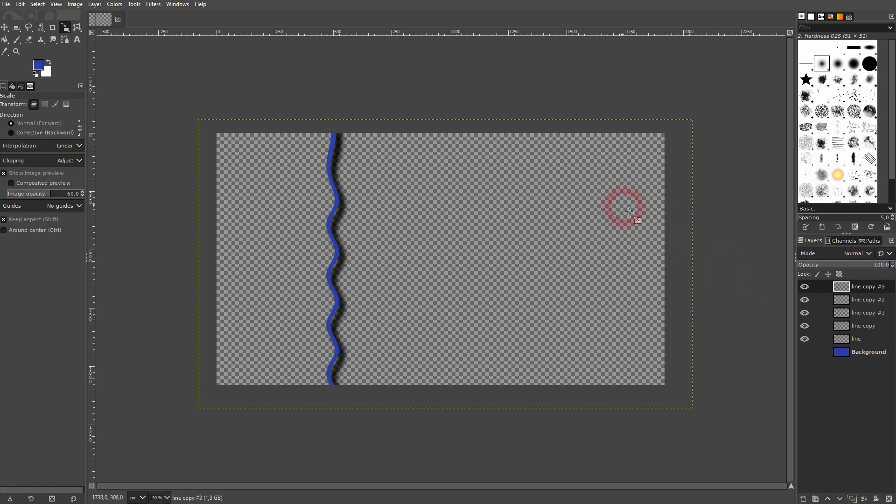
Step: Select all line layers and distribute them horizontally relative to the image
{"action": "left_click", "coordinate": [4, 27]}
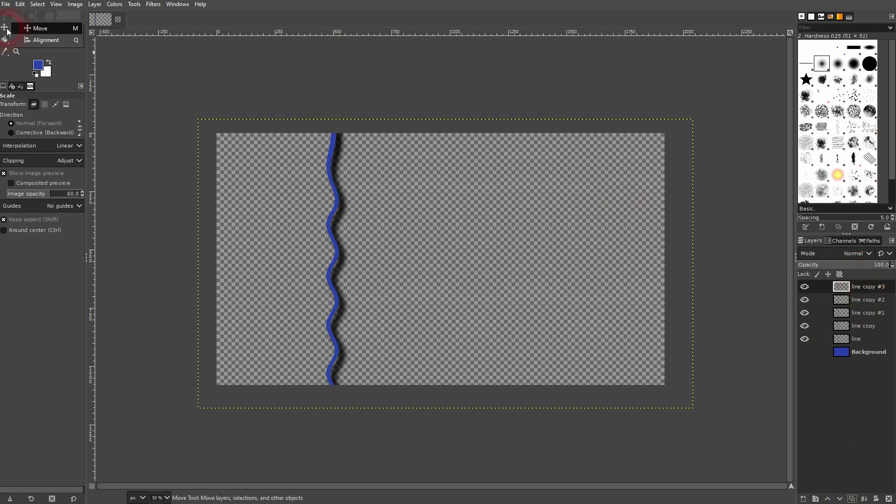
{"action": "left_click", "coordinate": [33, 40]}
{"action": "left_click_drag", "start_coordinate": [140, 451], "coordinate": [742, 63]}
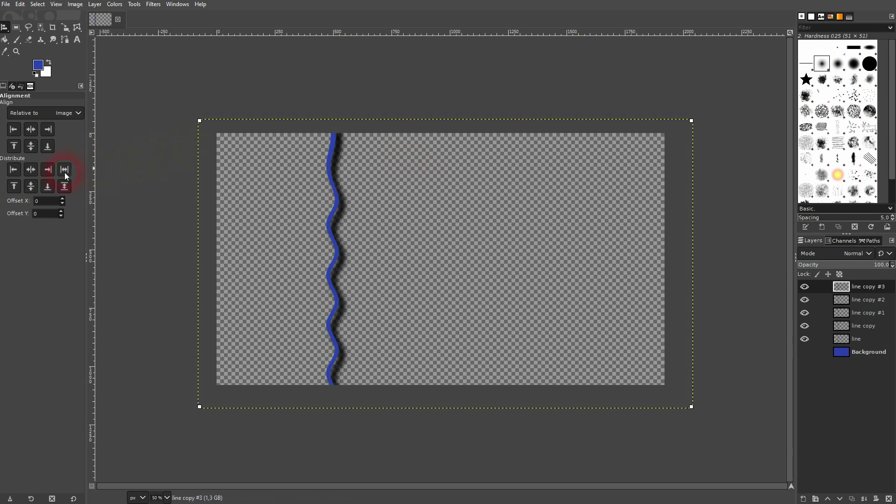
{"action": "left_click", "coordinate": [71, 114]}
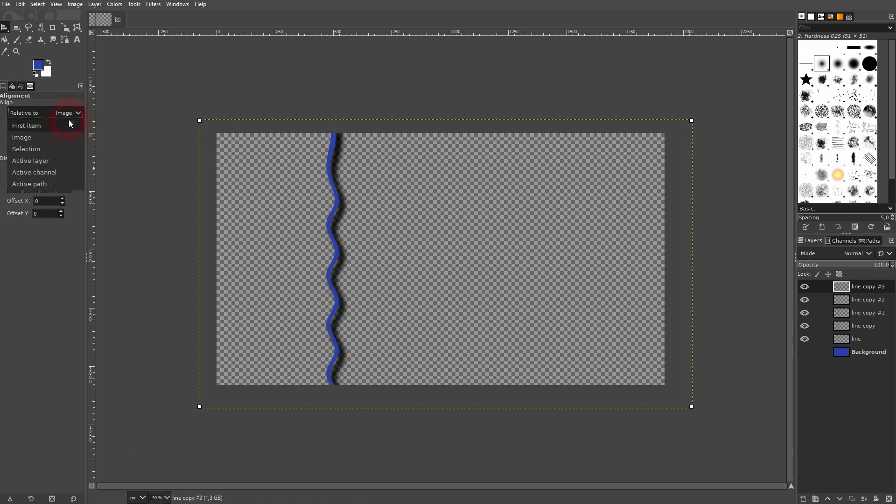
{"action": "left_click", "coordinate": [55, 136]}
{"action": "left_click", "coordinate": [65, 171]}
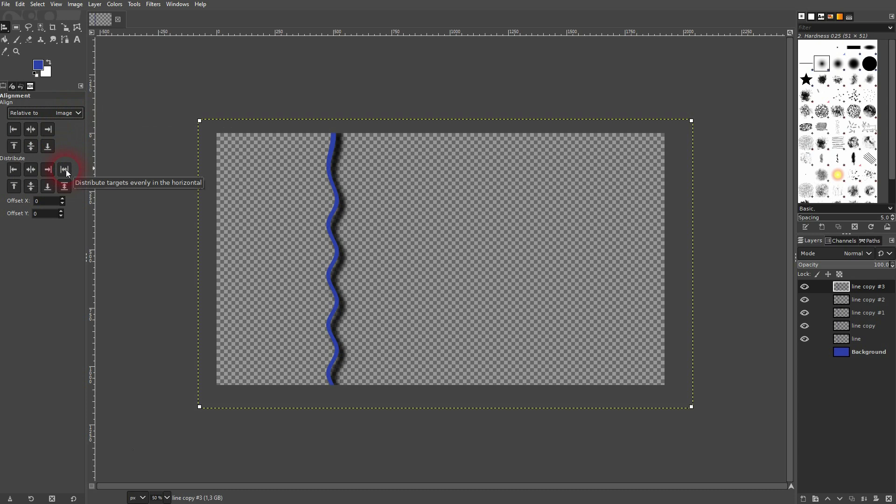
Step: Drag the active line layer right, then undo that move
{"action": "left_click", "coordinate": [521, 211]}
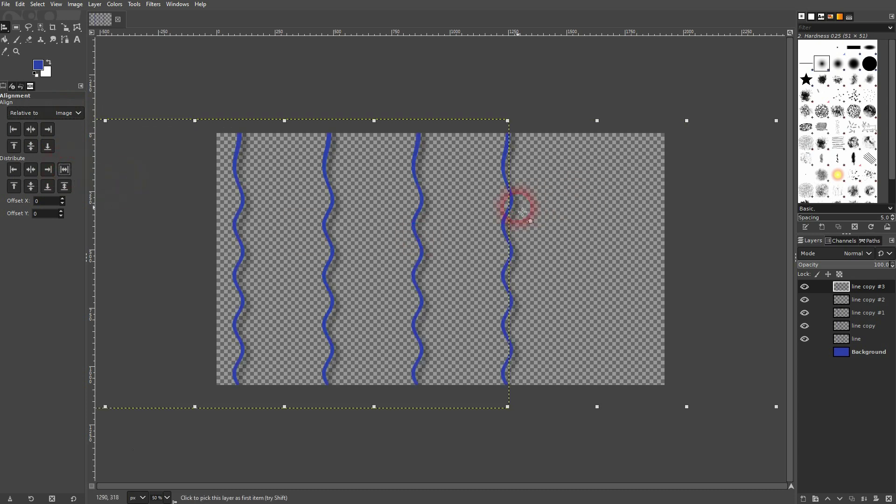
{"action": "left_click_drag", "start_coordinate": [5, 28], "coordinate": [40, 31]}
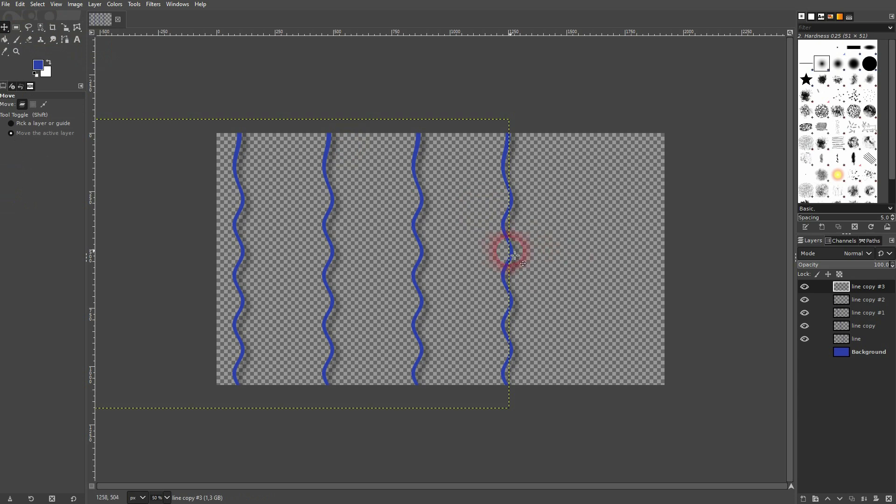
{"action": "left_click_drag", "start_coordinate": [506, 252], "coordinate": [688, 255]}
{"action": "key", "text": "ctrl+z"}
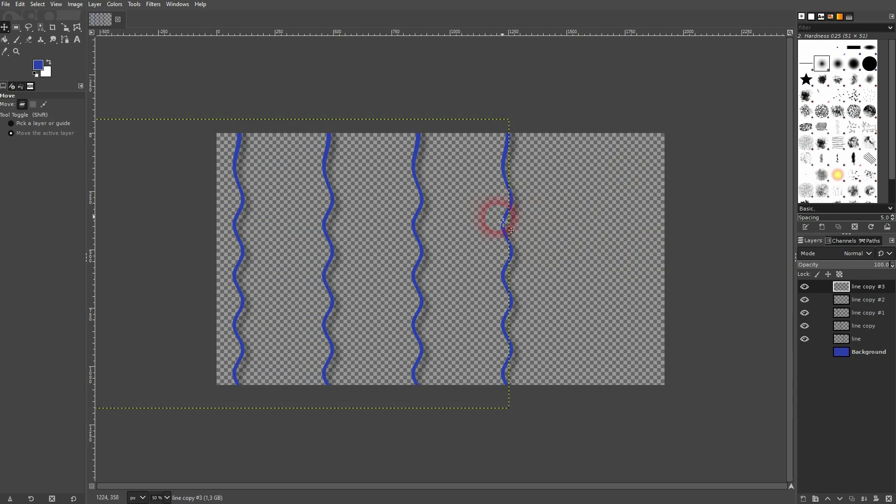
{"action": "scroll", "coordinate": [420, 313], "scroll_direction": "down", "scroll_amount": 2}
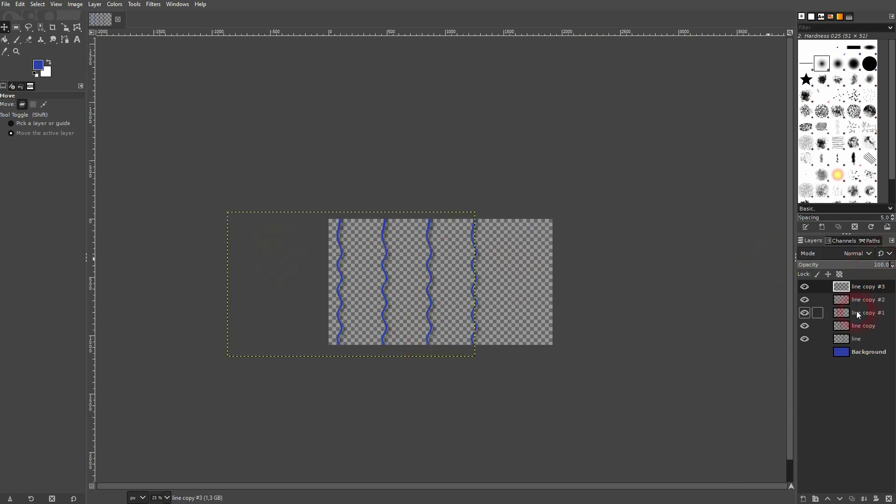
Step: Merge the four line copies down into the single line layer
{"action": "left_click", "coordinate": [864, 499]}
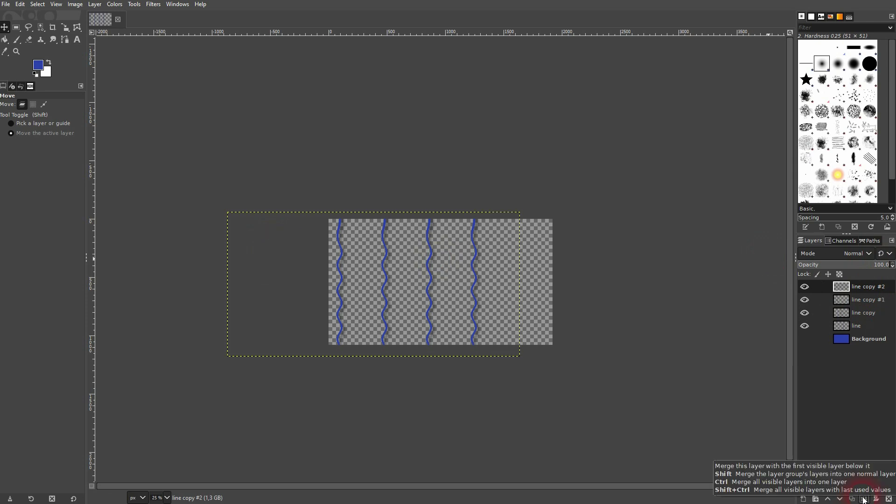
{"action": "left_click", "coordinate": [864, 499]}
{"action": "left_click", "coordinate": [864, 500]}
{"action": "left_click", "coordinate": [864, 500]}
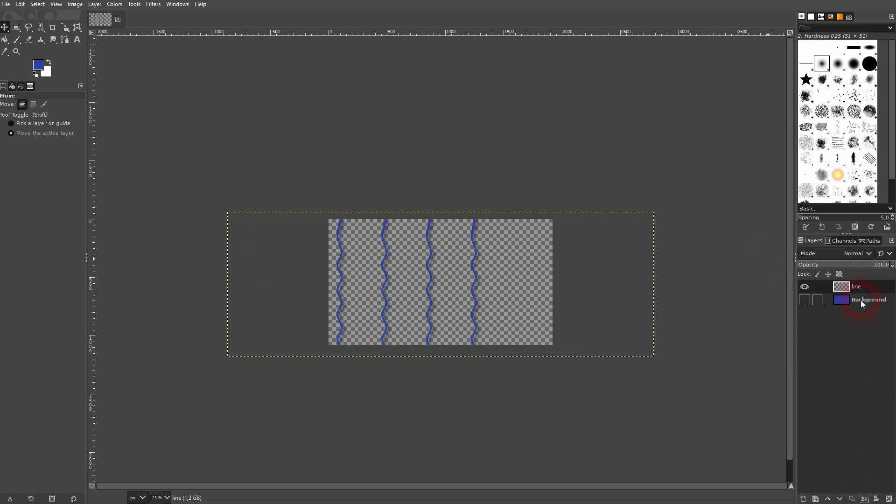
{"action": "left_click", "coordinate": [810, 287]}
{"action": "left_click", "coordinate": [810, 288]}
Step: Shift the merged line layer about 77 px to the right
{"action": "left_click", "coordinate": [4, 28]}
{"action": "left_click_drag", "start_coordinate": [384, 275], "coordinate": [447, 280]}
{"action": "left_click", "coordinate": [848, 327]}
Step: Turn on the Background layer, zoom to 50%, and select the Background layer
{"action": "left_click", "coordinate": [810, 302]}
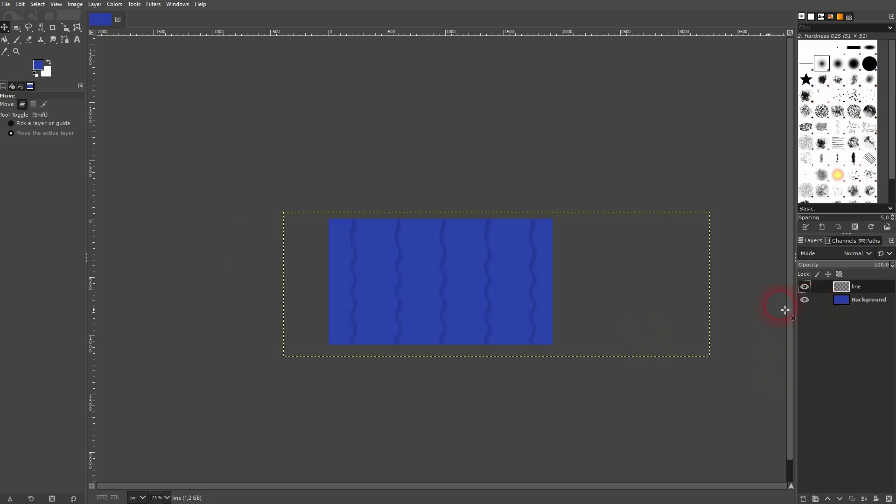
{"action": "scroll", "coordinate": [497, 322], "scroll_direction": "up", "scroll_amount": 2}
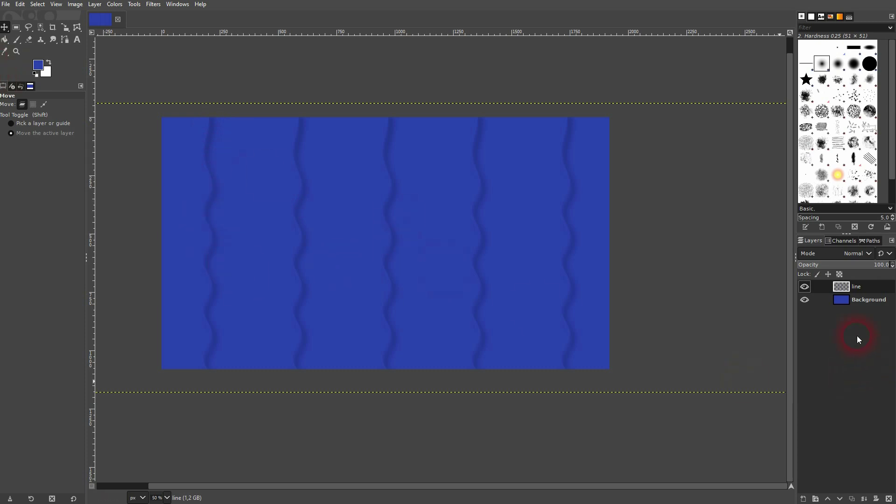
{"action": "left_click", "coordinate": [869, 300]}
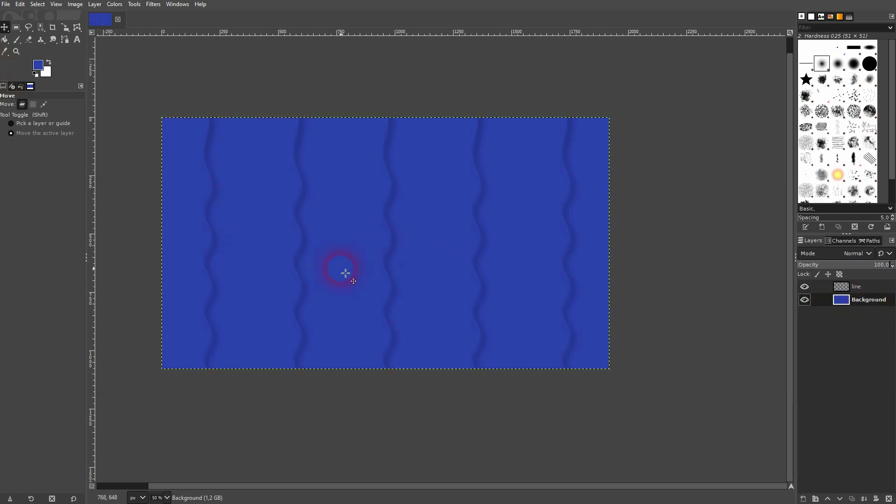